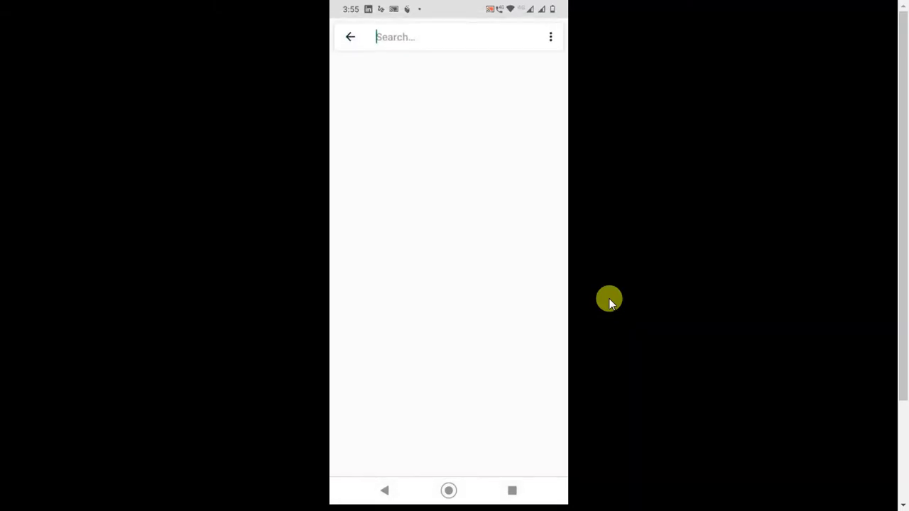
Search the phone's settings for "account" and open the Google sign-in form for adding an account.
type("acc")
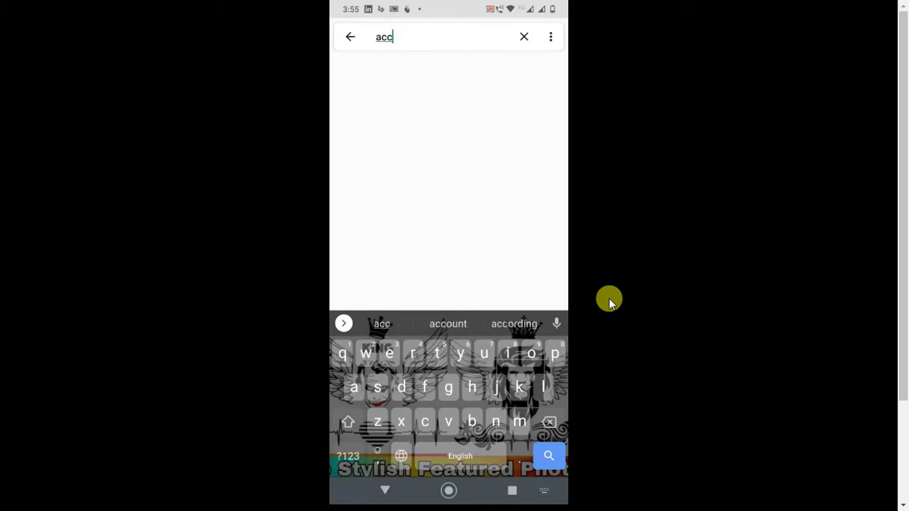
type("ount")
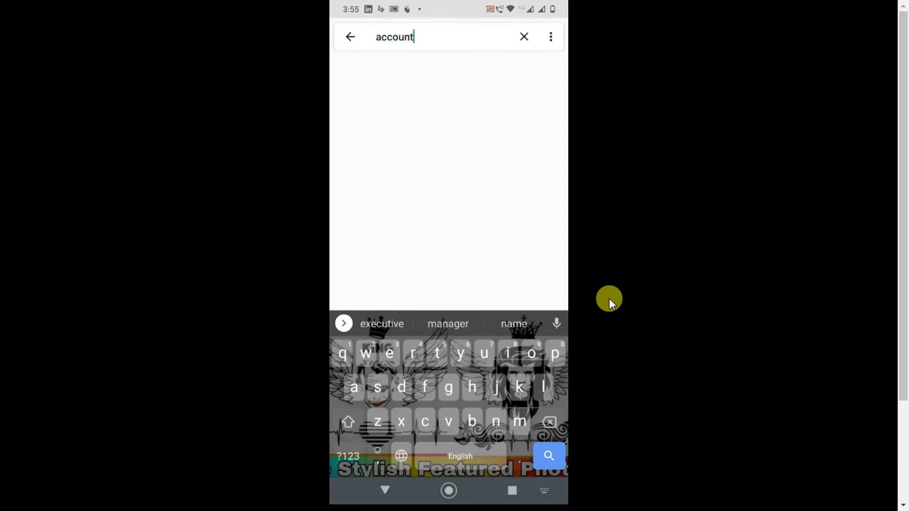
key("Return")
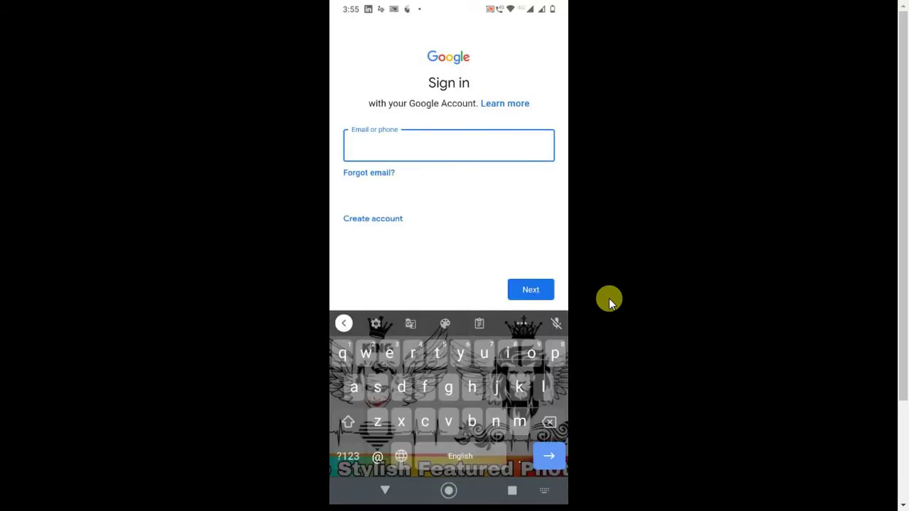
Leave the sign-in form, find Gmail in the app drawer and view its list of signed-in accounts.
left_click(549, 226)
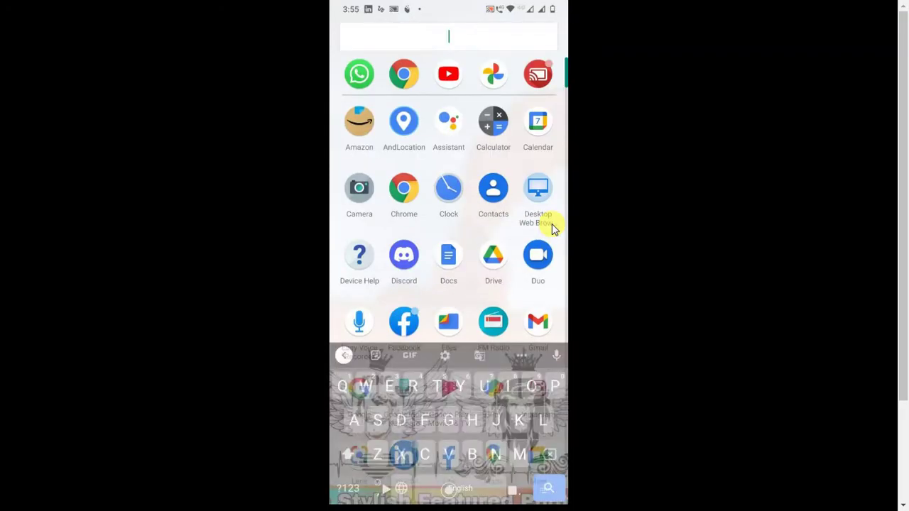
type("G")
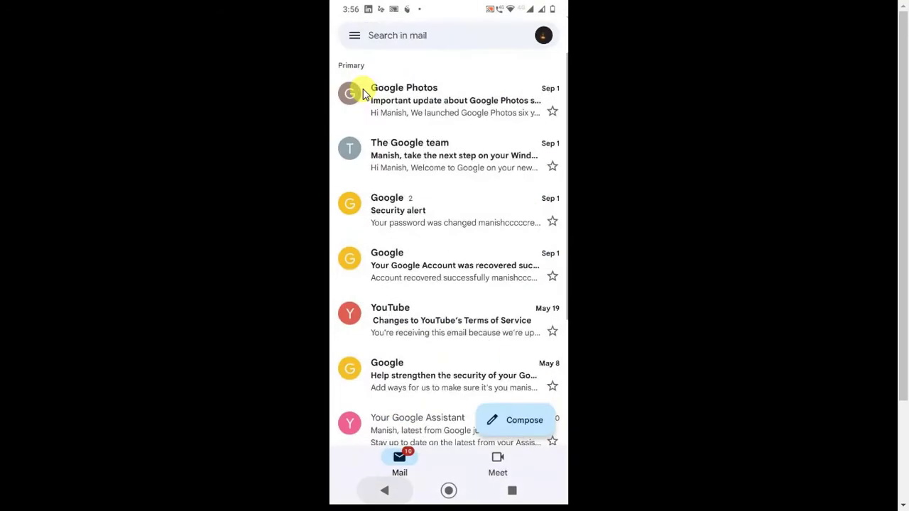
left_click(359, 82)
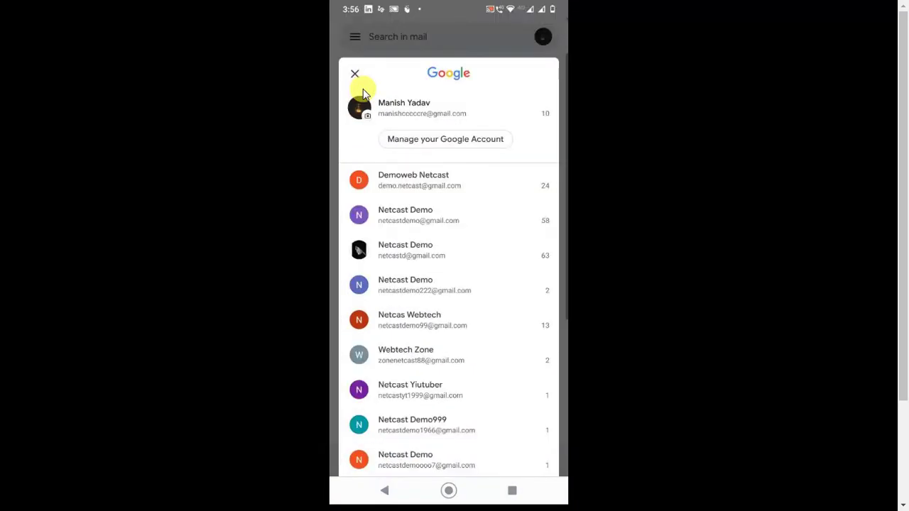
left_click(494, 39)
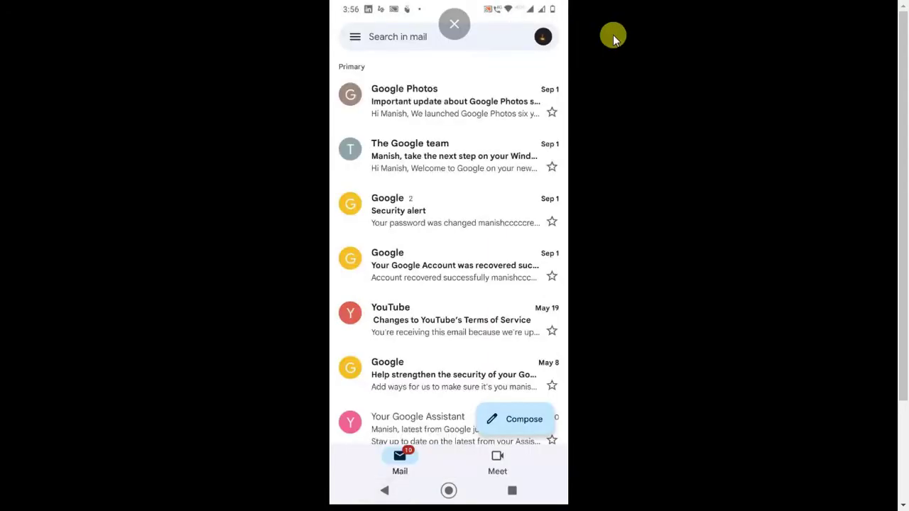
left_click(544, 39)
scroll(544, 40, "down", 3)
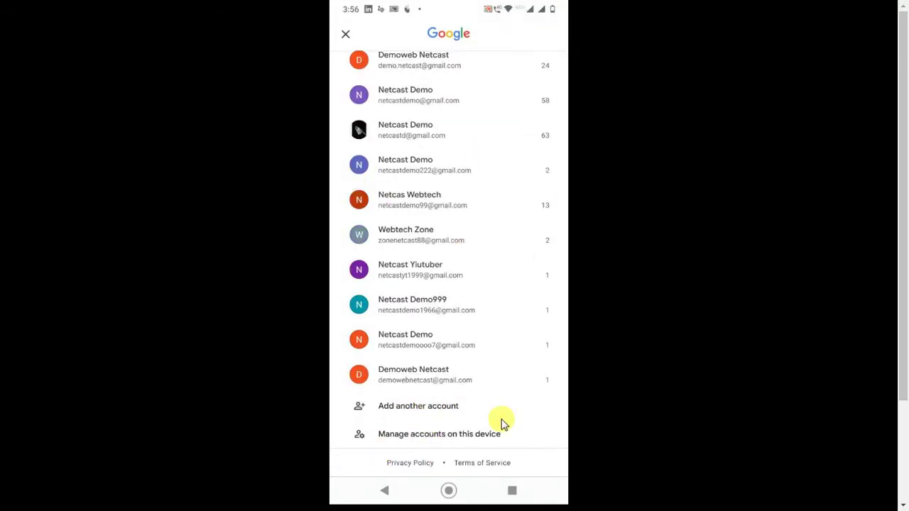
left_click(453, 441)
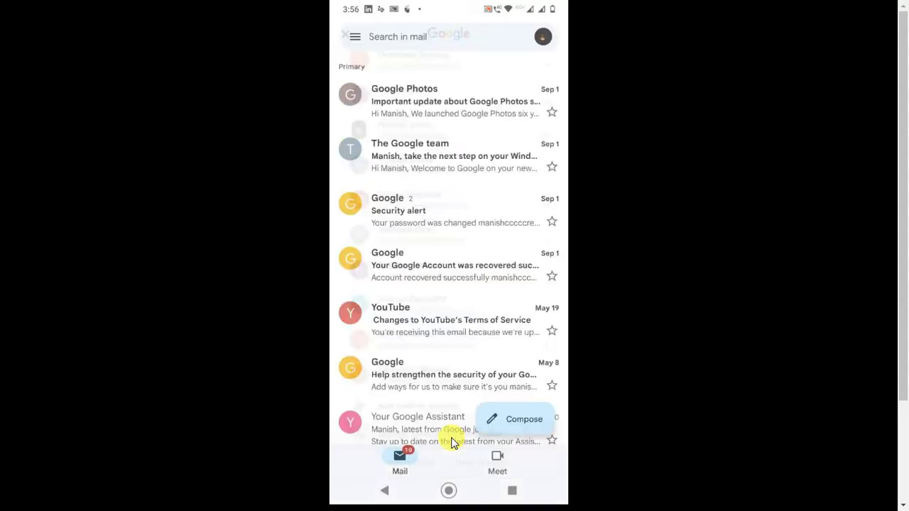
scroll(497, 341, "down", 4)
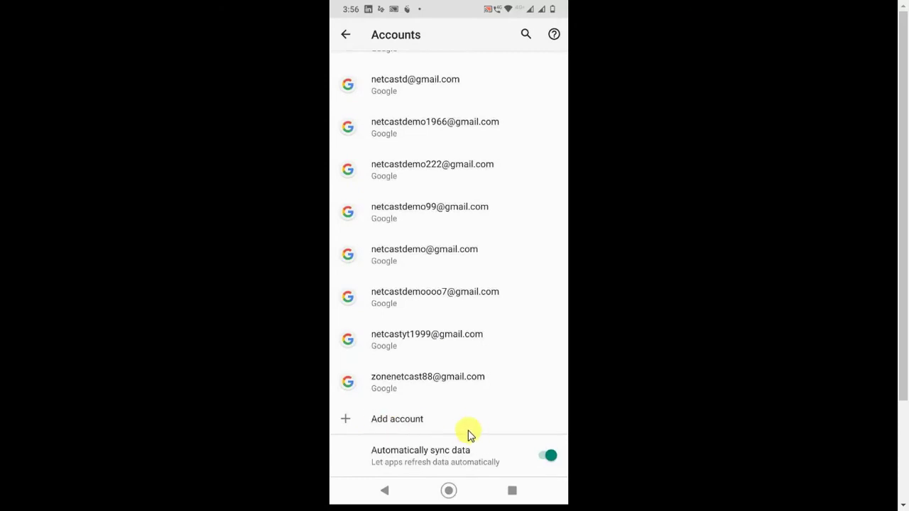
right_click(432, 426)
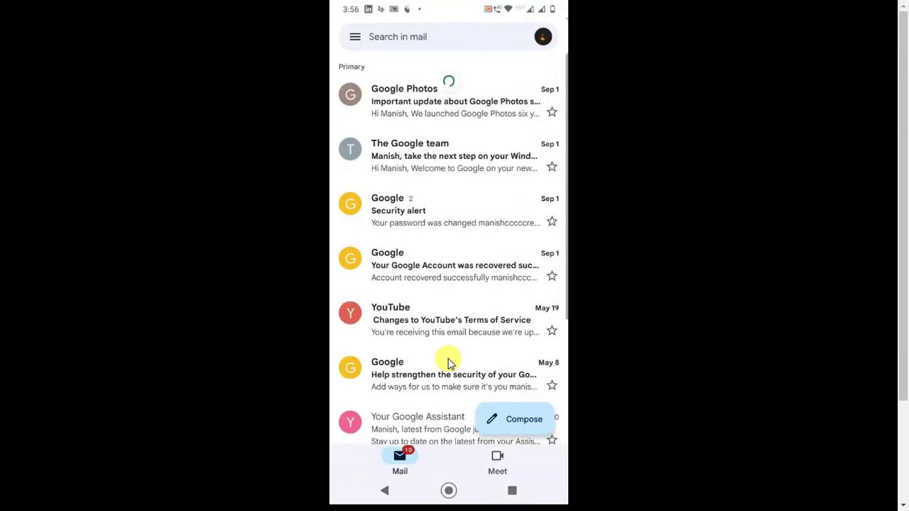
Leave Gmail, search the app drawer for "Co" and open the Contacts app.
right_click(448, 362)
type("G")
right_click(448, 363)
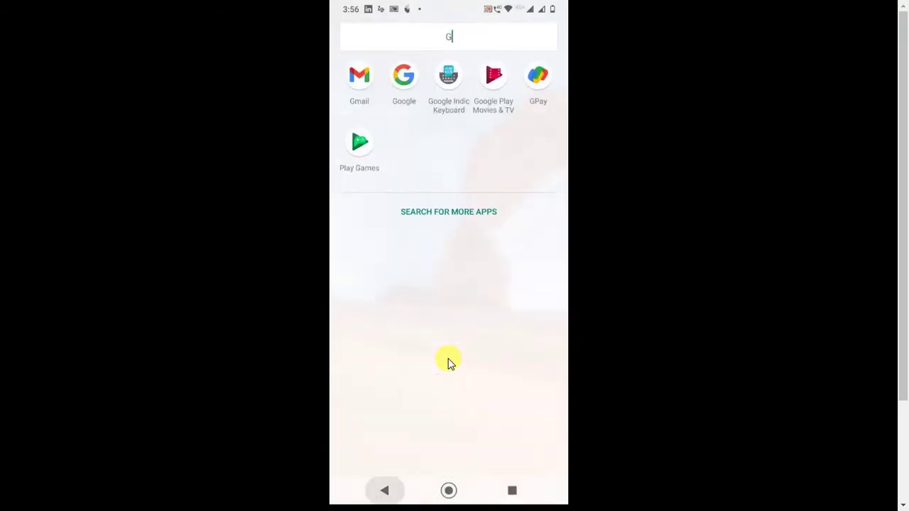
scroll(448, 362, "down", 2)
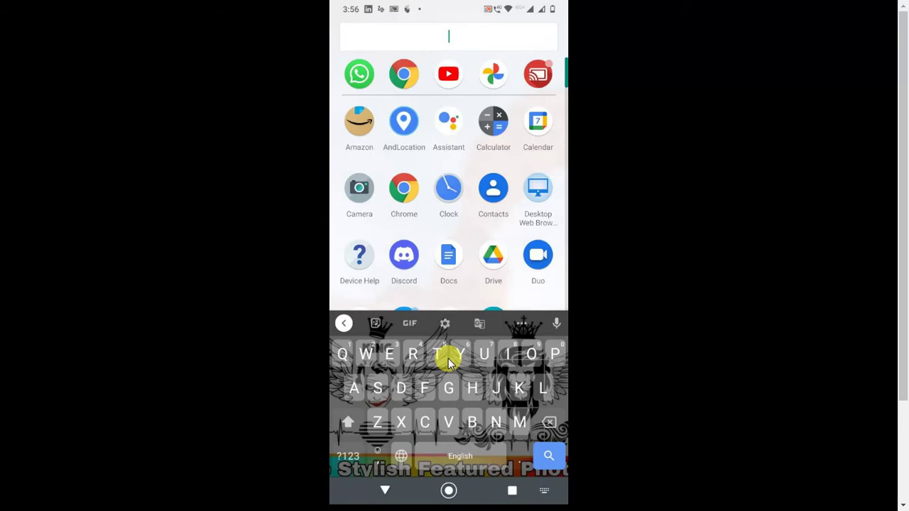
type("Co")
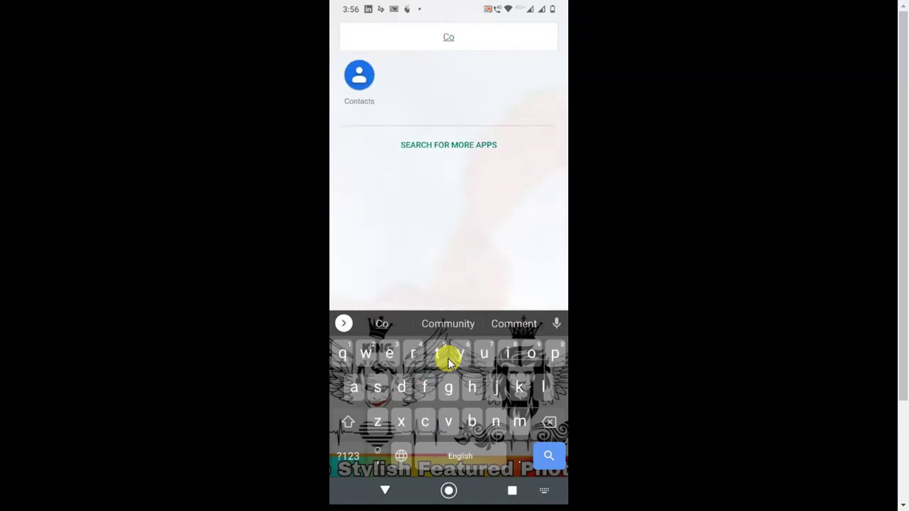
key("Return")
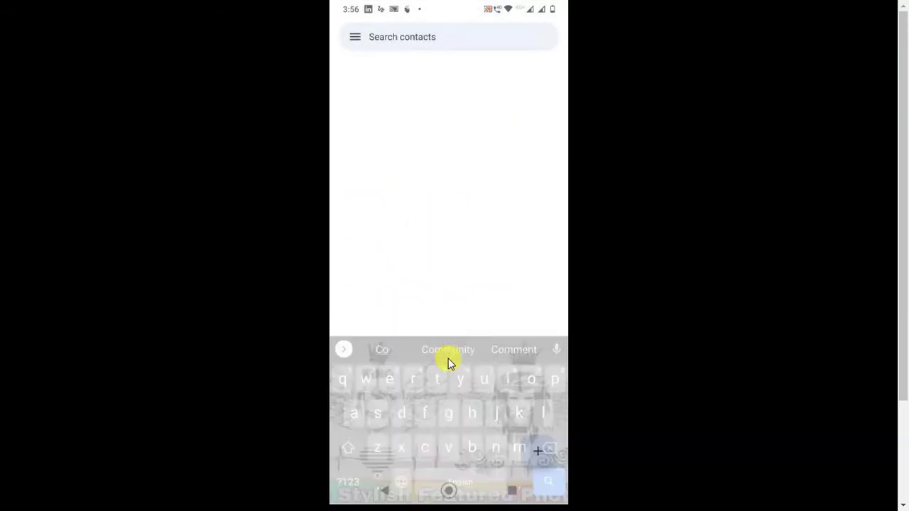
Open the Google Contacts sync settings for the fourth account in the list.
left_click(355, 39)
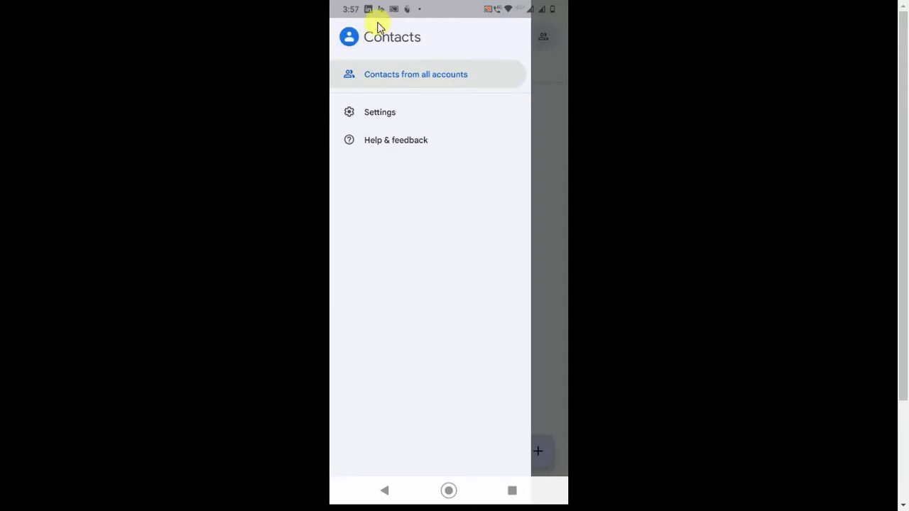
left_click(377, 114)
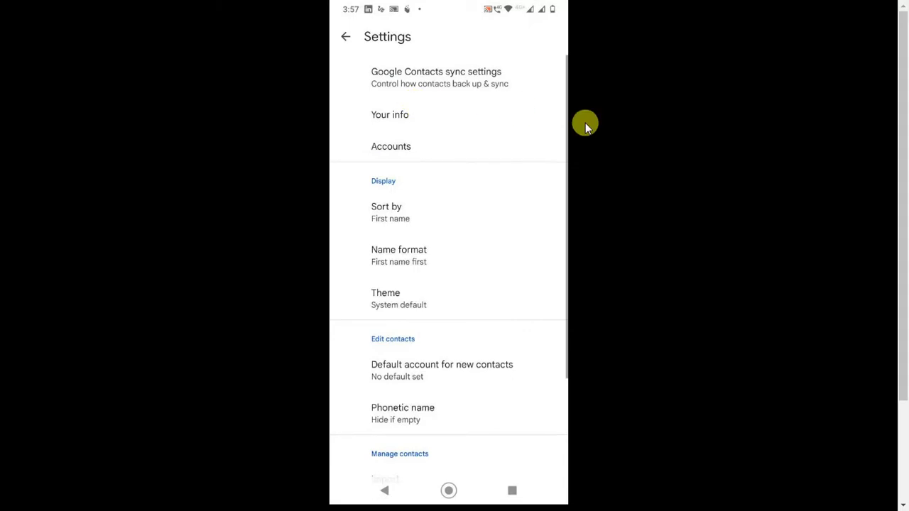
left_click(475, 84)
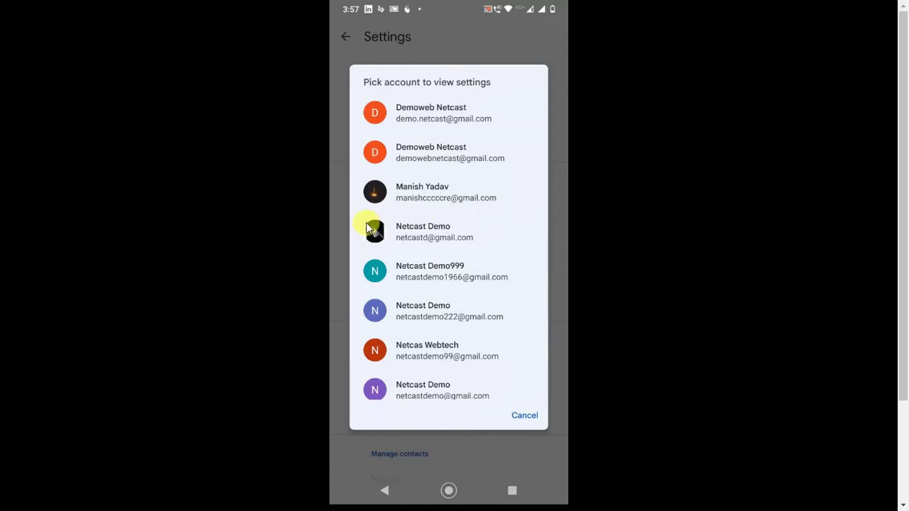
left_click(415, 238)
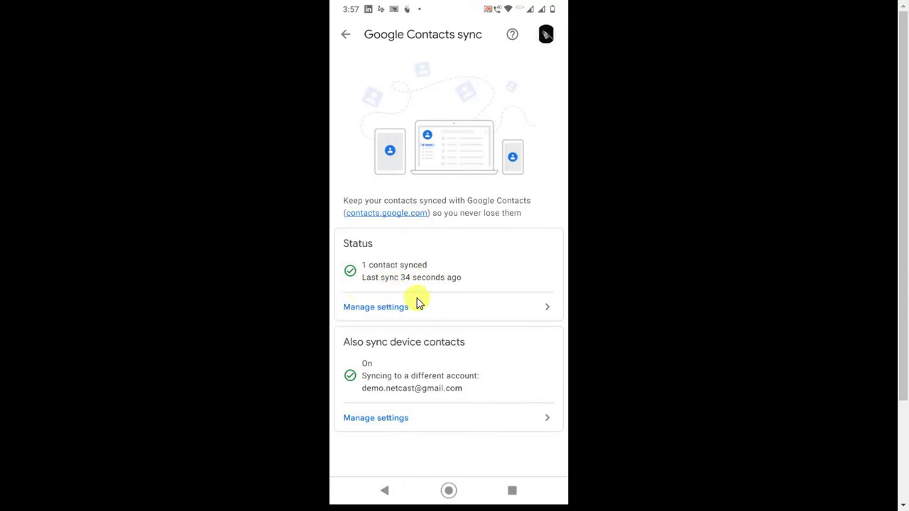
Check the account's automatic sync status and the device contacts' backup and sync settings, and leave the Contacts settings.
left_click(400, 315)
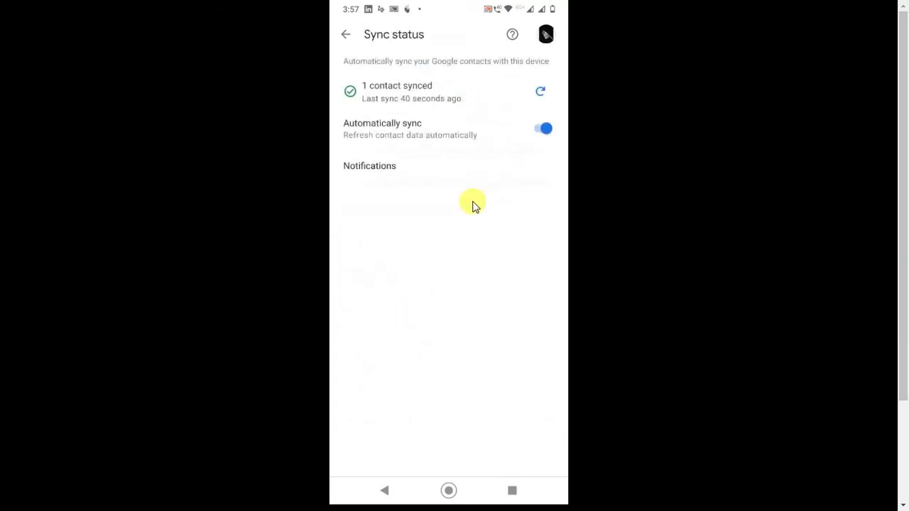
right_click(541, 136)
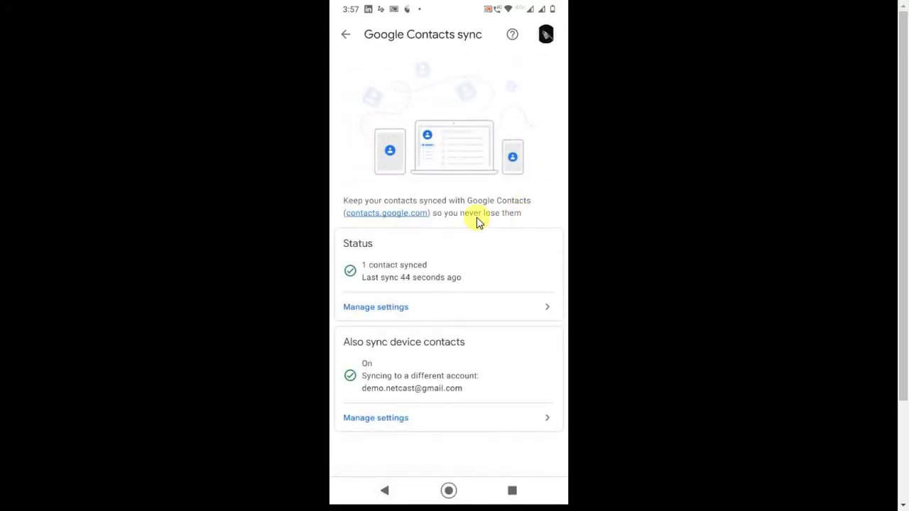
left_click(371, 419)
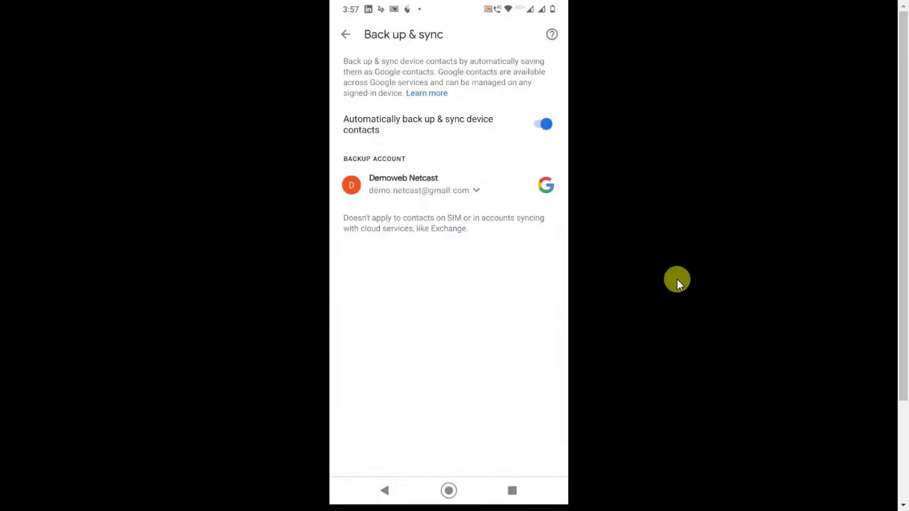
right_click(618, 272)
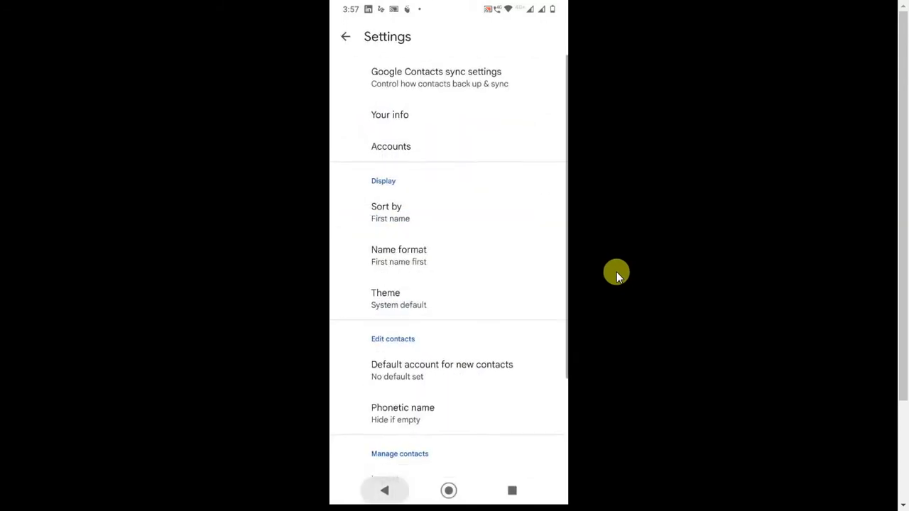
right_click(617, 272)
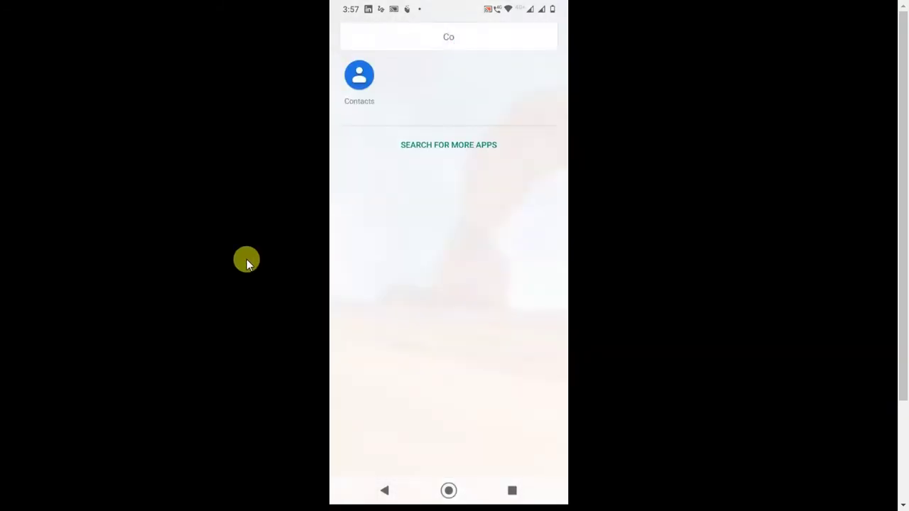
Search the phone's settings for "account" and open the list of accounts on the device.
key("ctrl+n")
key("Return")
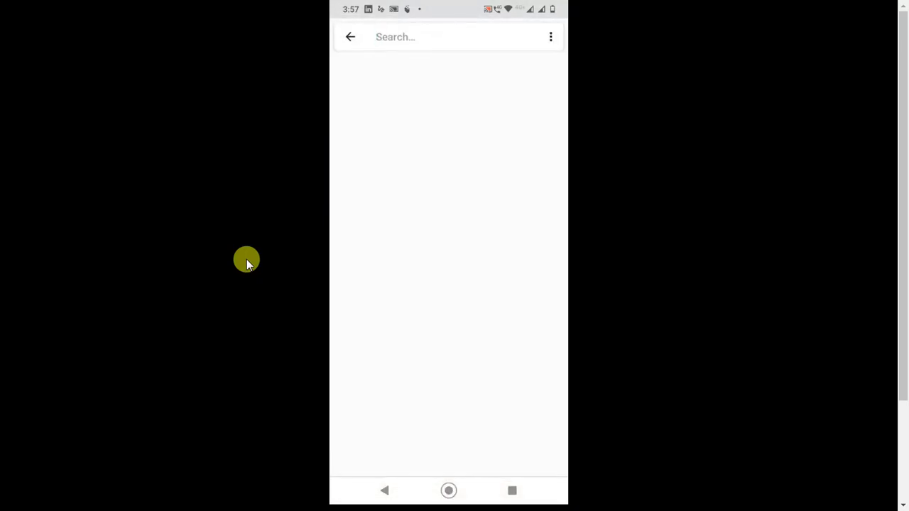
type("acc")
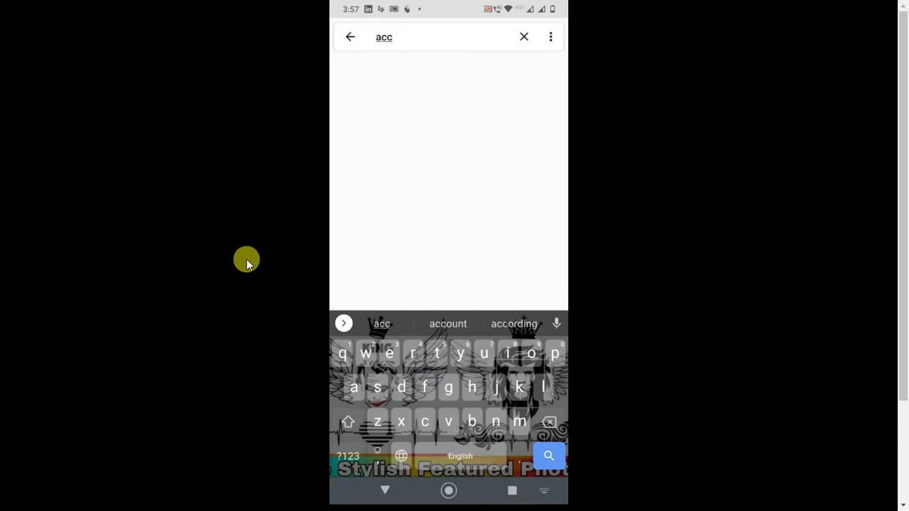
type("ount")
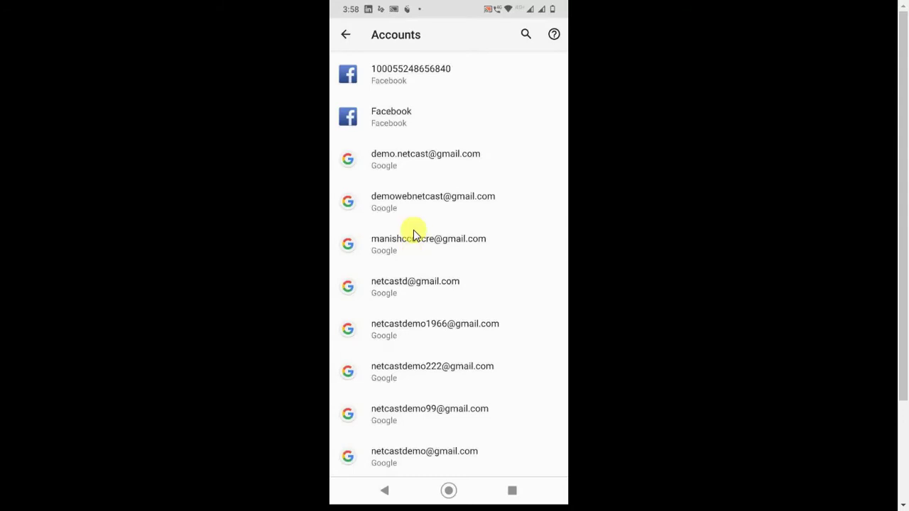
Switch back to the Contacts app and open its settings.
key("alt+s")
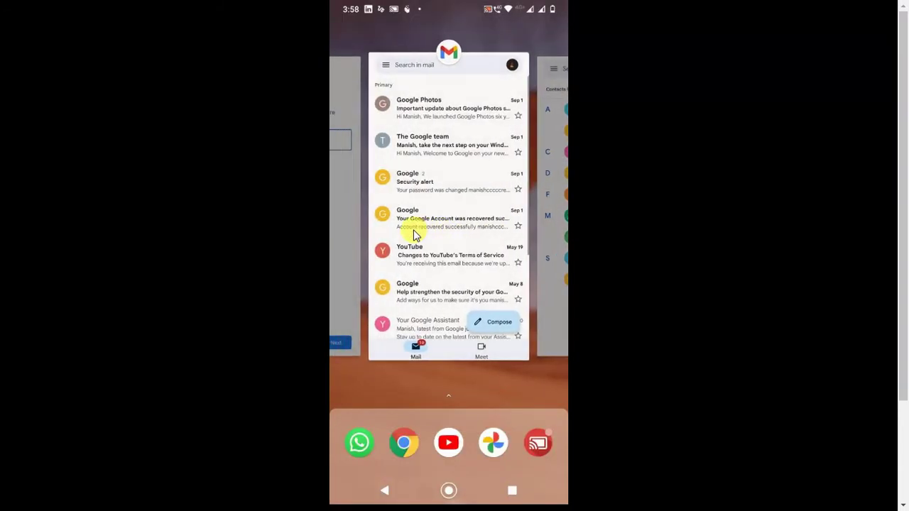
key("alt+s")
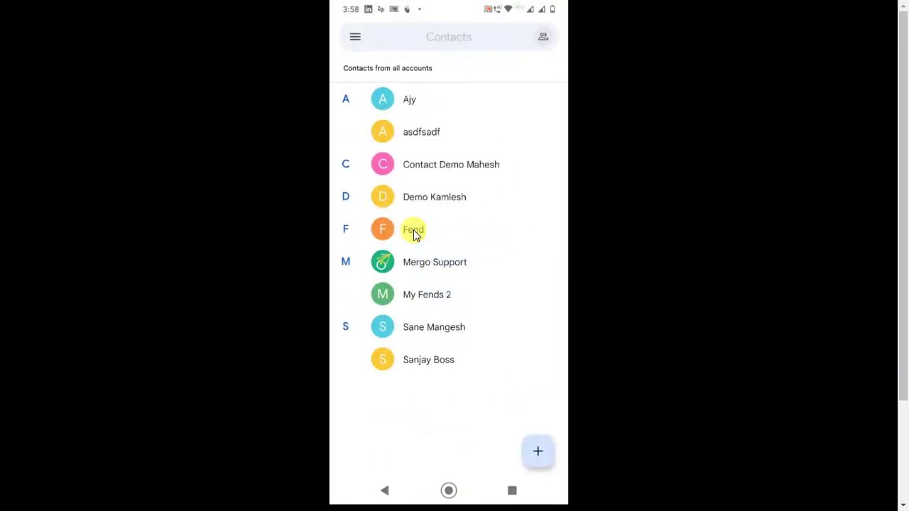
key("alt+m")
key("Down")
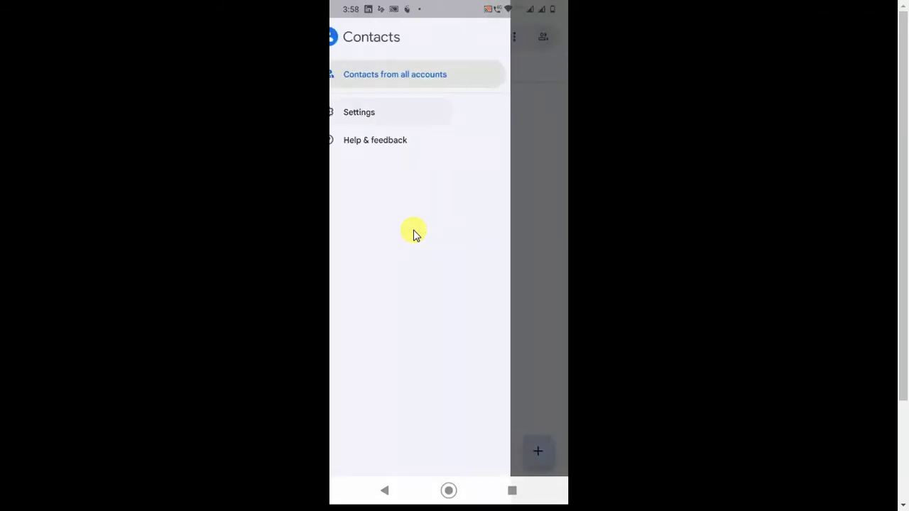
key("Return")
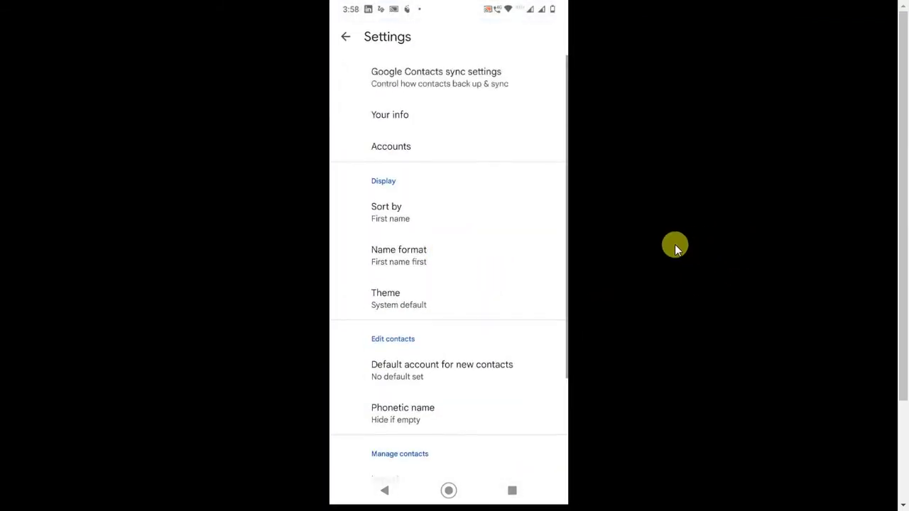
Choose the fourth account in the Google Contacts sync settings, view its sync status and return to the sync overview.
key("Return")
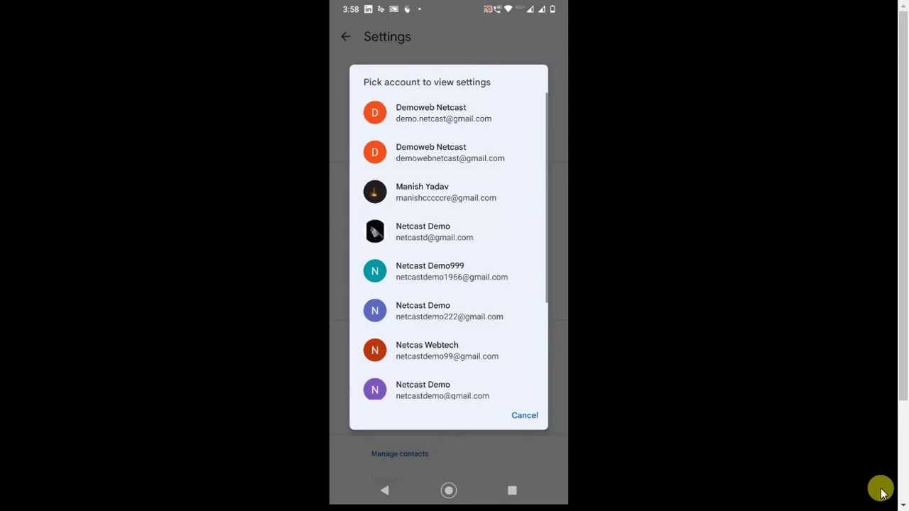
left_click(434, 243)
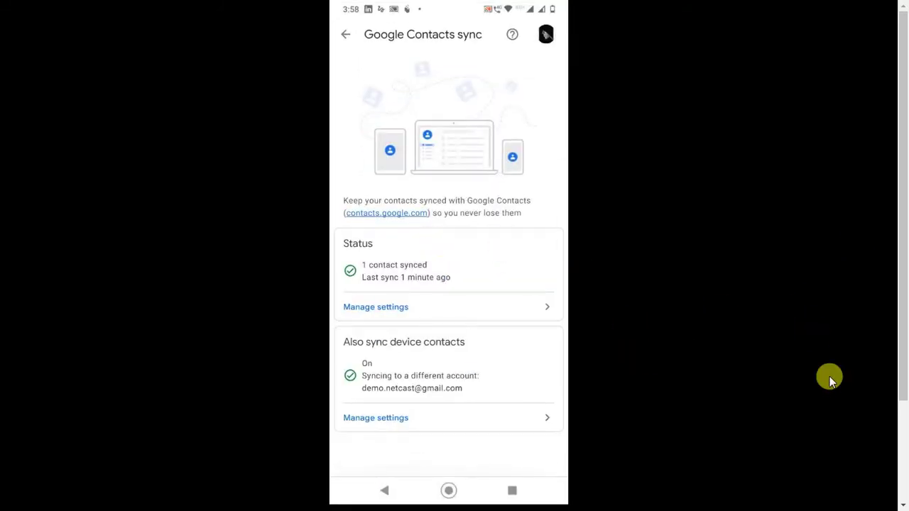
key("Return")
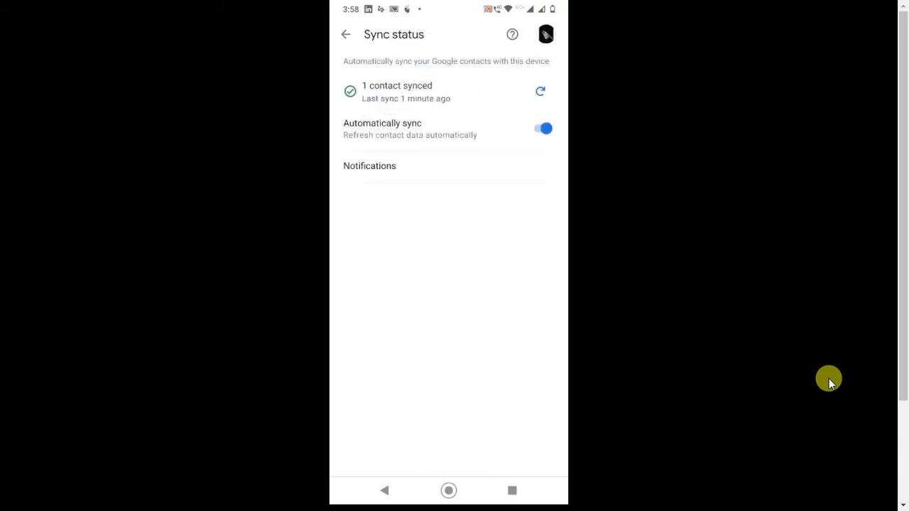
key("Escape")
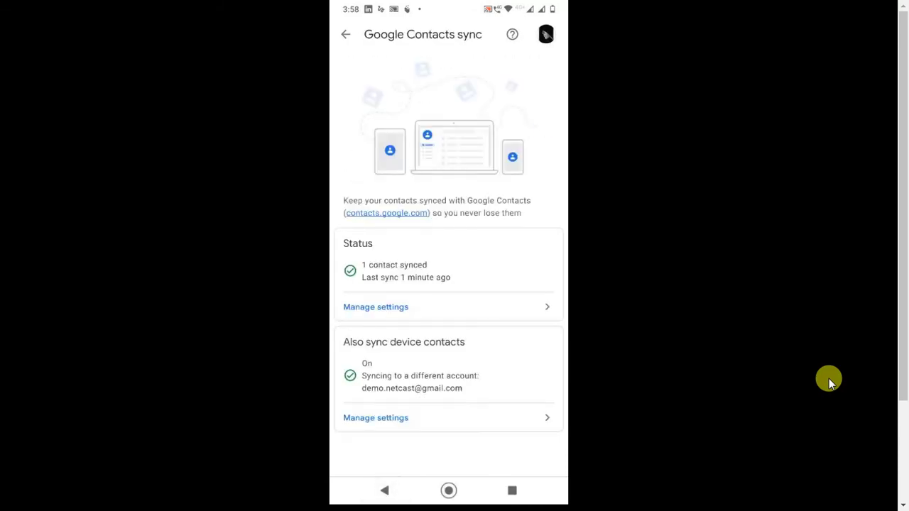
View the account's sync status and automatic sync option, and open the backup and sync settings for device contacts.
key("Return")
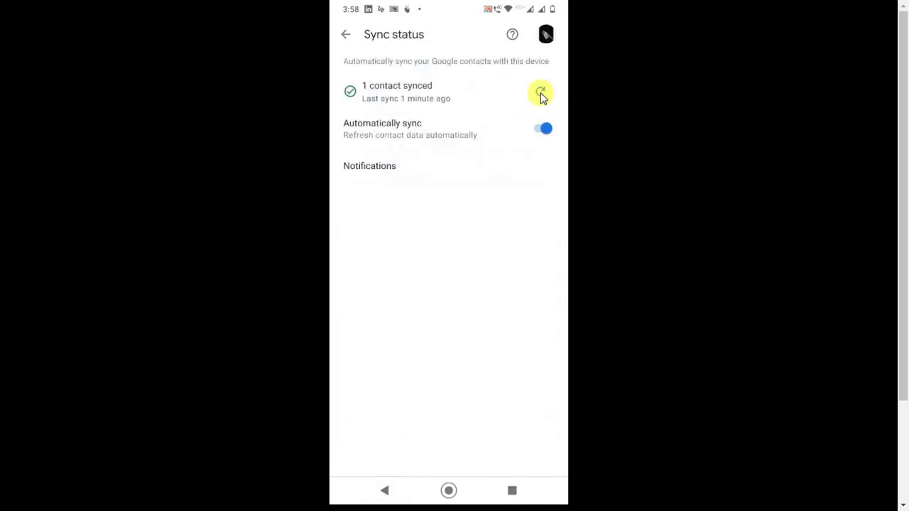
key("Escape")
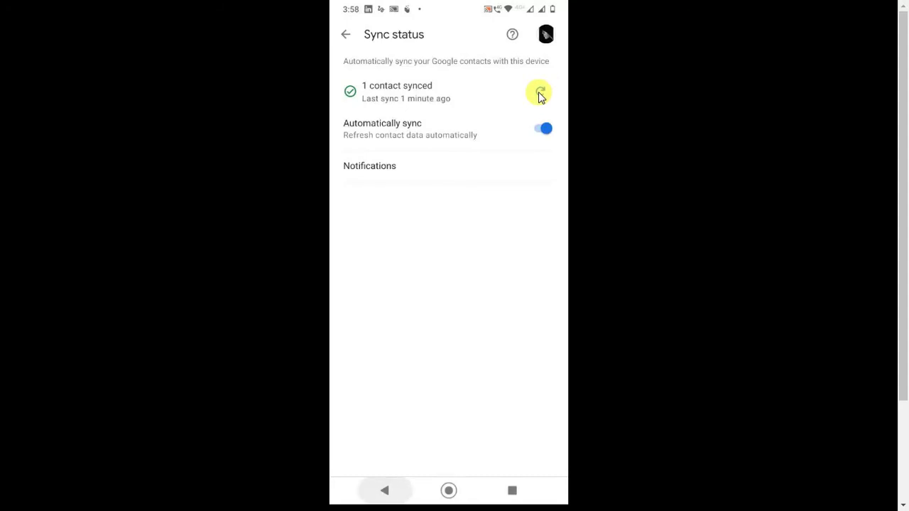
key("Tab")
key("Return")
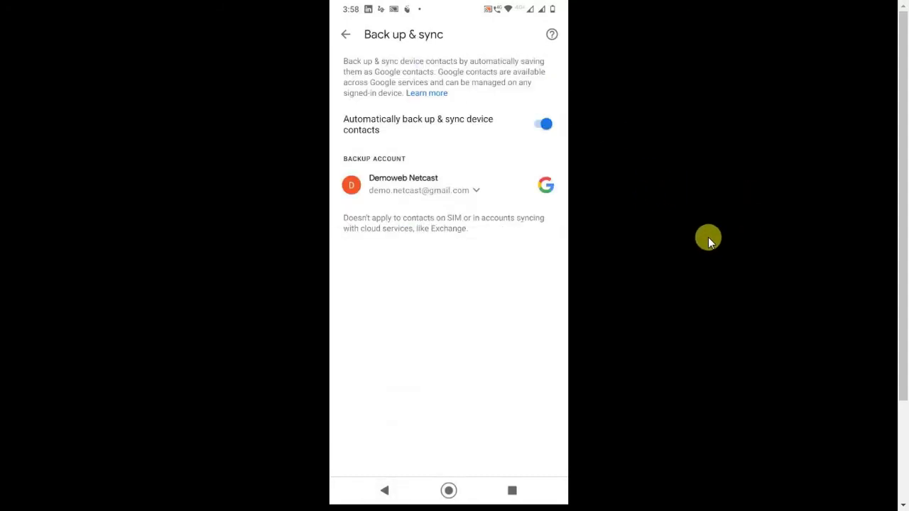
Turn automatic backup of device contacts off and on again, choose the fourth listed account as backup account, and return to the sync overview.
left_click(544, 125)
left_click(548, 125)
left_click(477, 195)
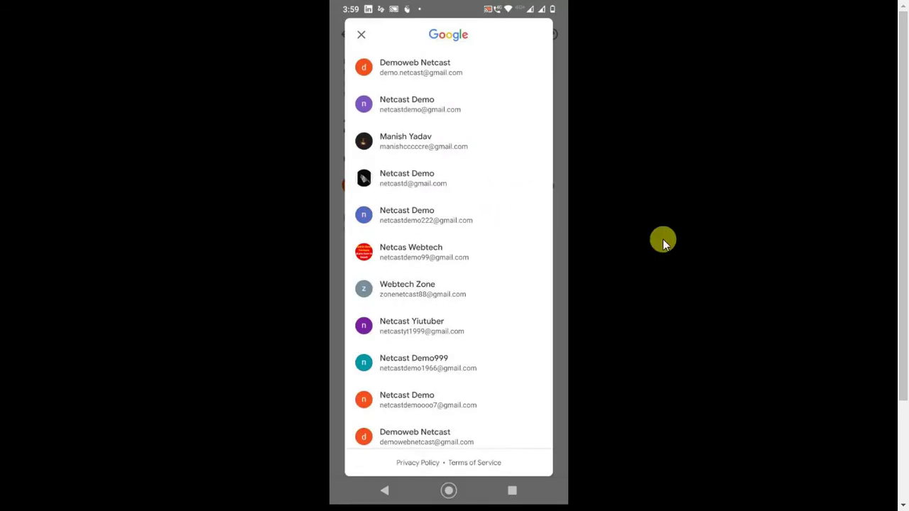
right_click(663, 239)
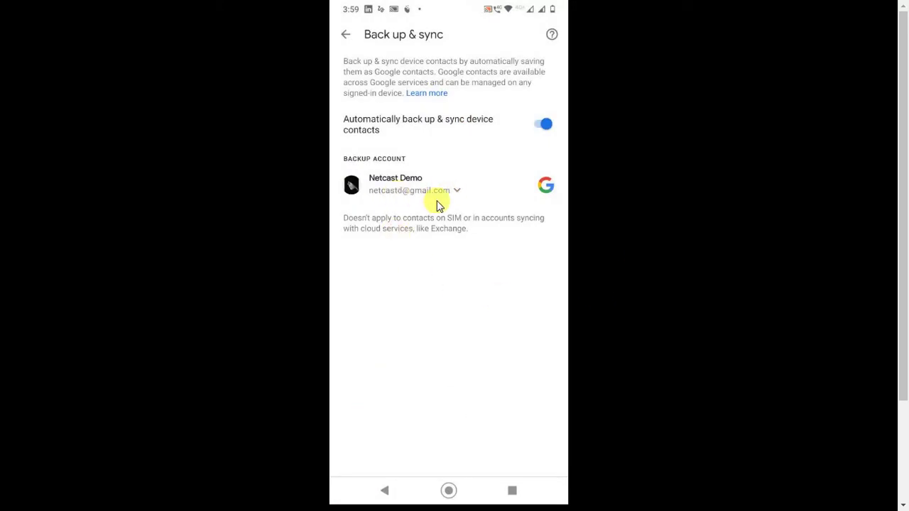
right_click(481, 265)
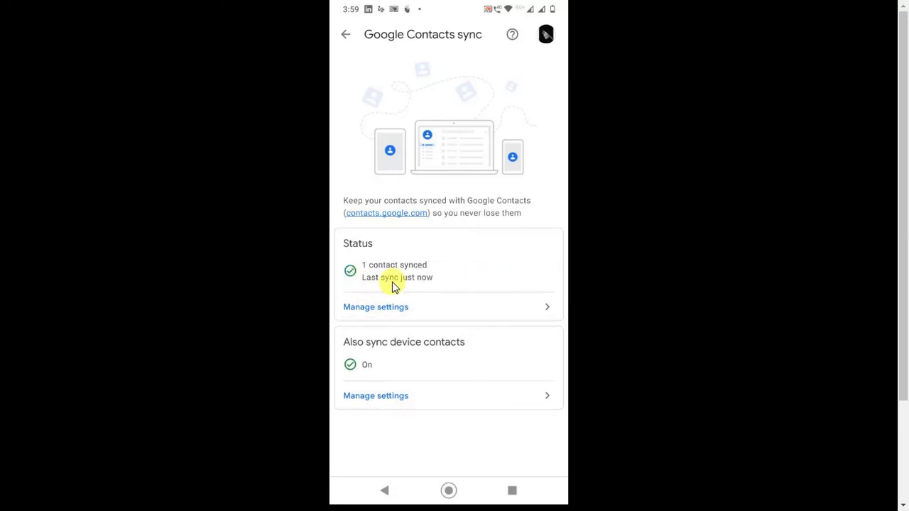
Leave the Contacts settings and switch to the Accounts list in the phone's Settings app.
right_click(395, 282)
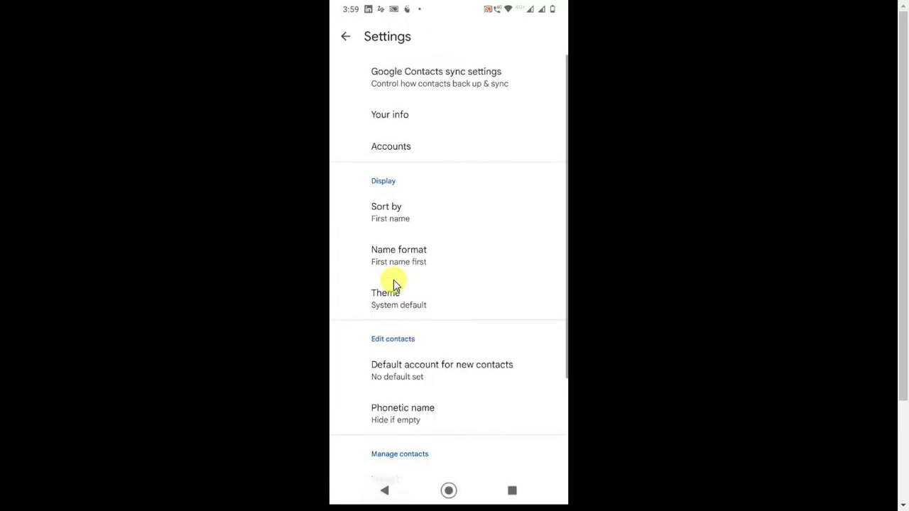
right_click(395, 283)
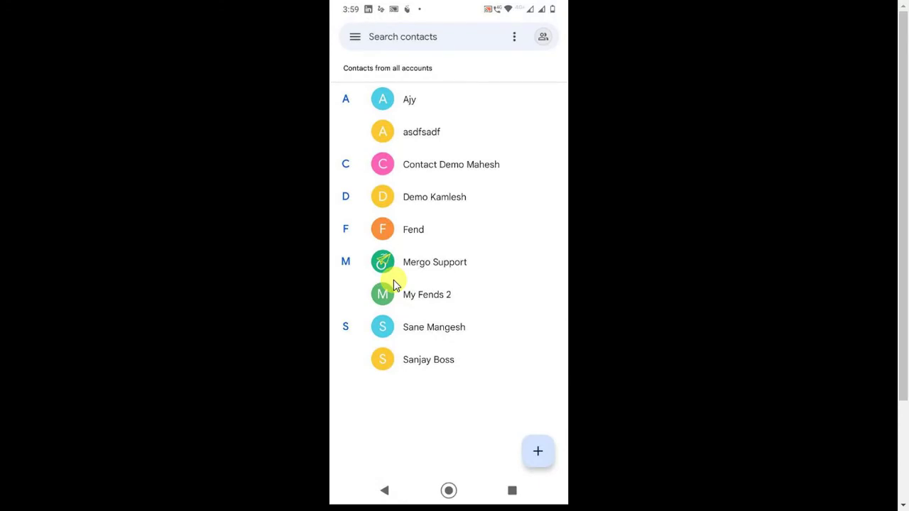
key("alt+s")
key("alt+s")
key("alt+s")
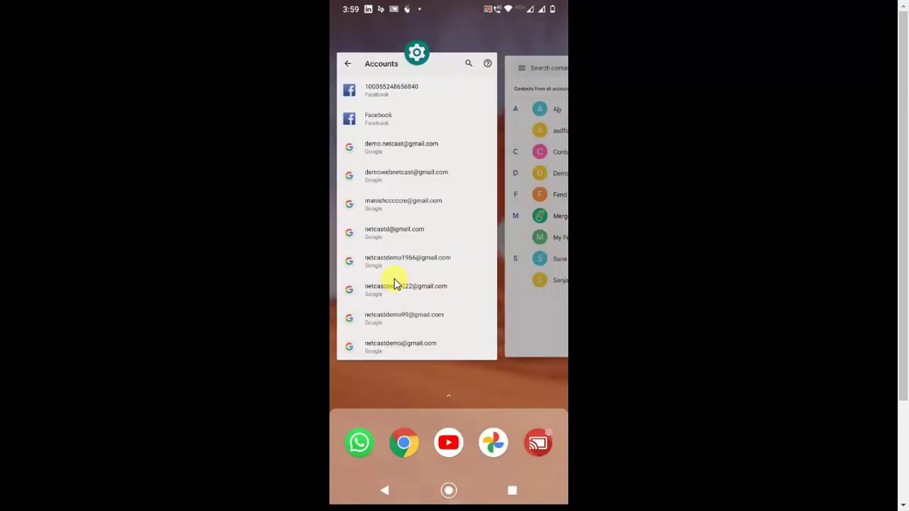
scroll(394, 279, "right", 1)
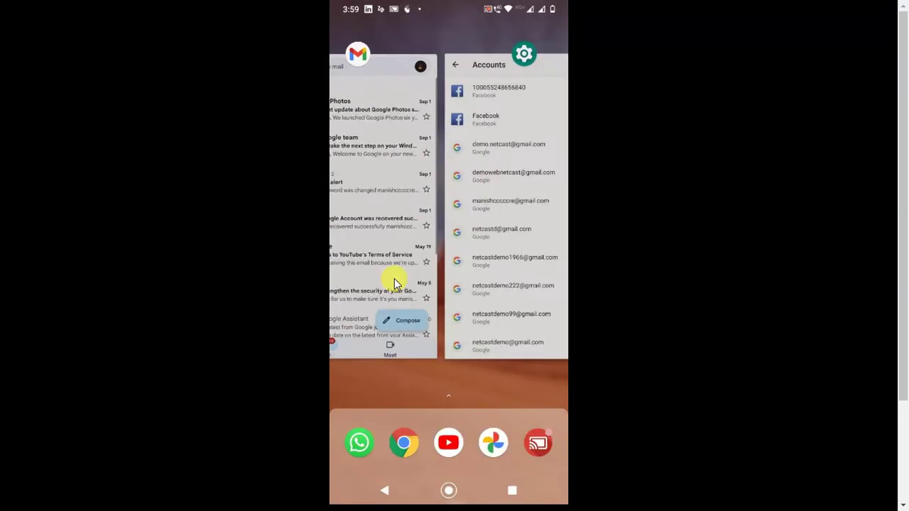
left_click(395, 278)
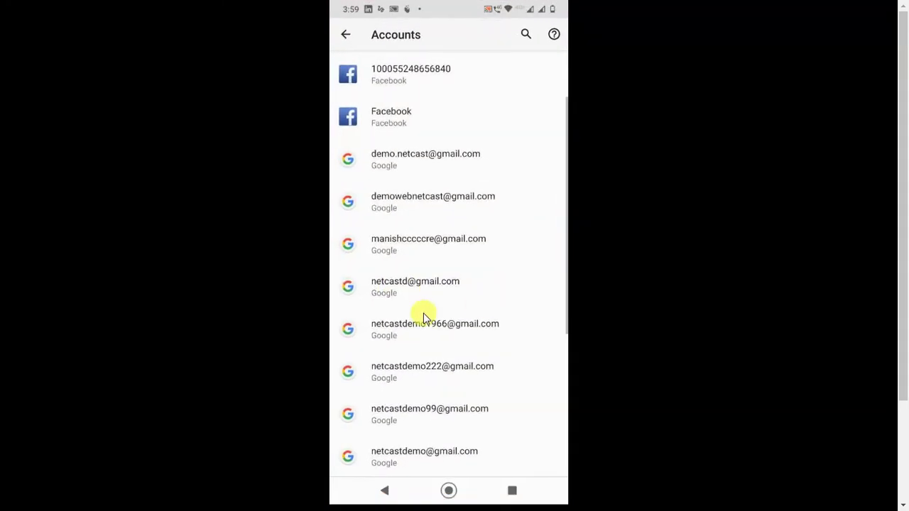
Open the sync options of the fourth Google account and turn its Contacts sync off and on again.
left_click(400, 288)
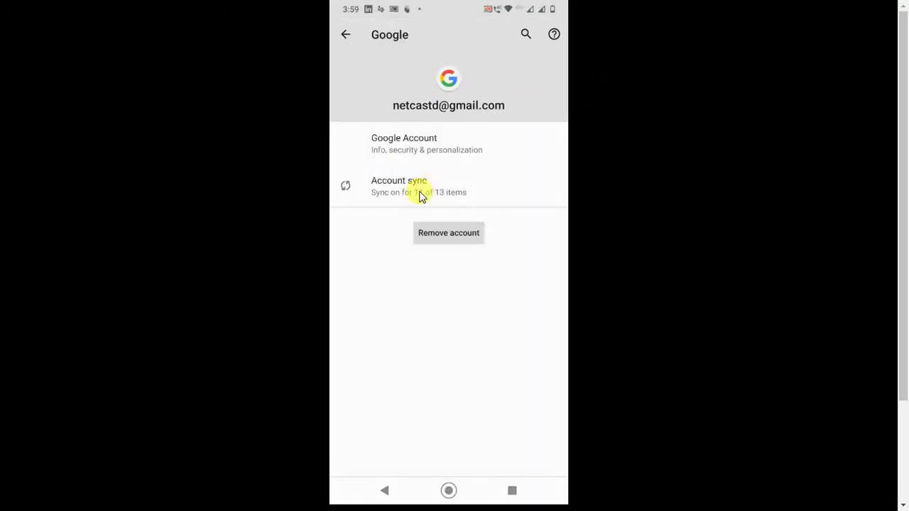
left_click(419, 195)
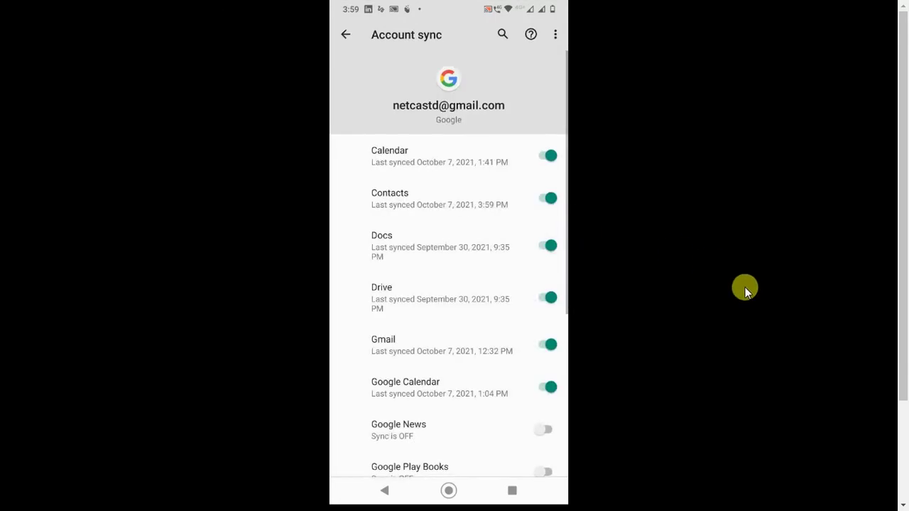
left_click(554, 201)
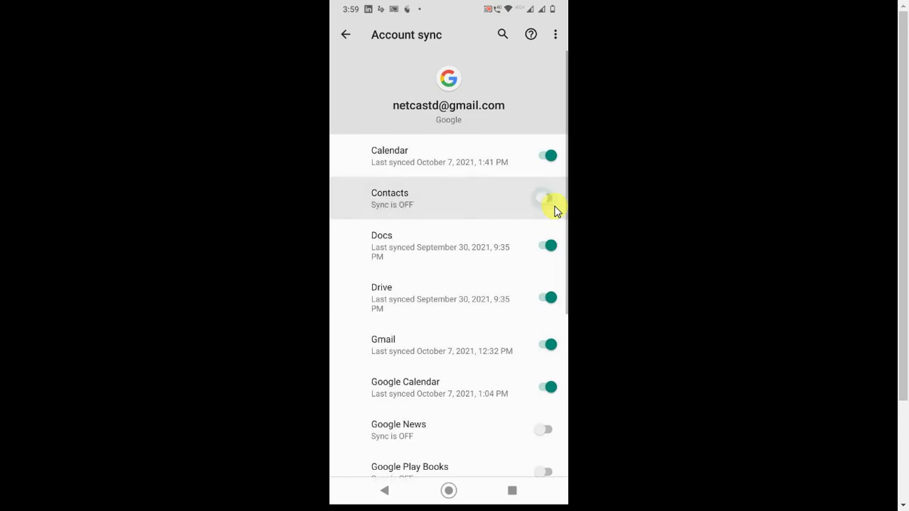
left_click(553, 202)
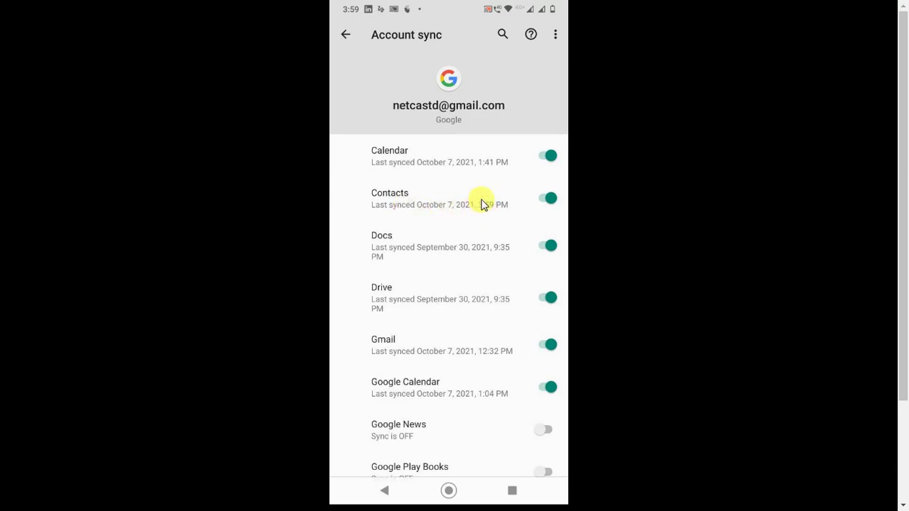
Check the account's Sync now option without running it, and look through the services listed for syncing.
left_click(557, 36)
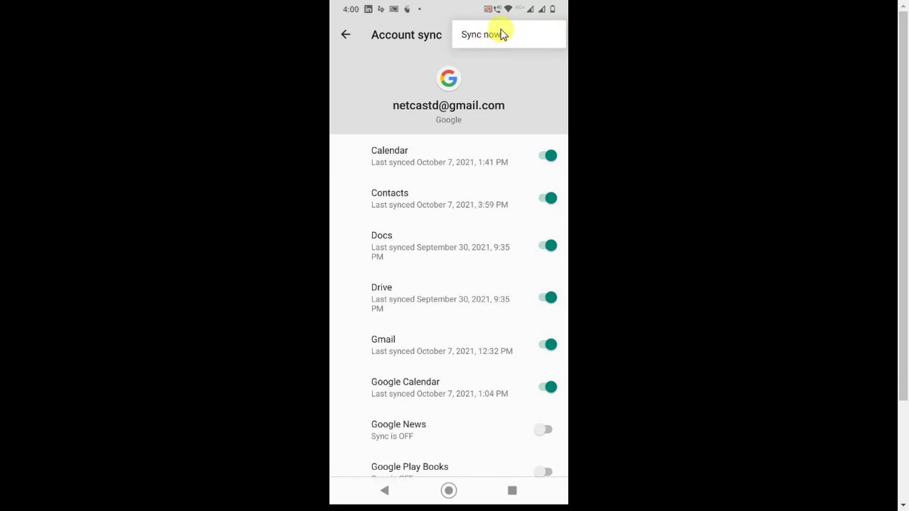
left_click(609, 125)
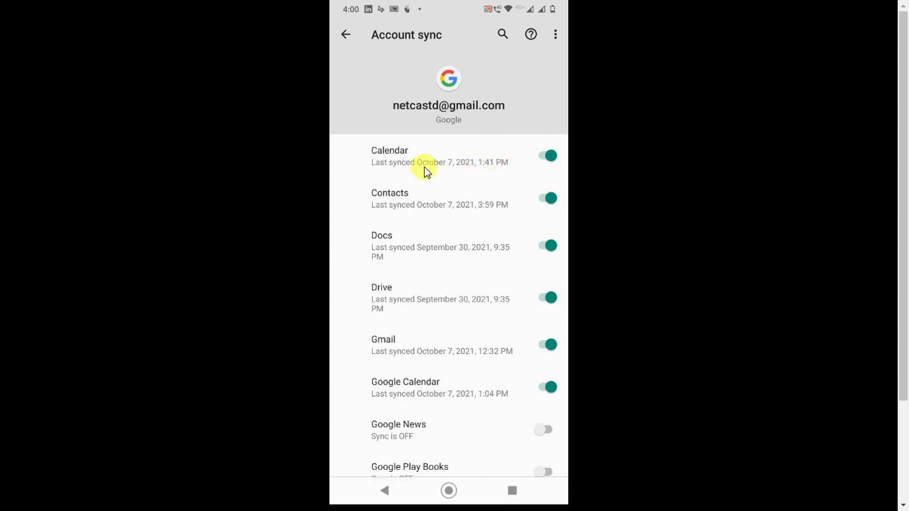
left_click(548, 159)
scroll(469, 360, "down", 2)
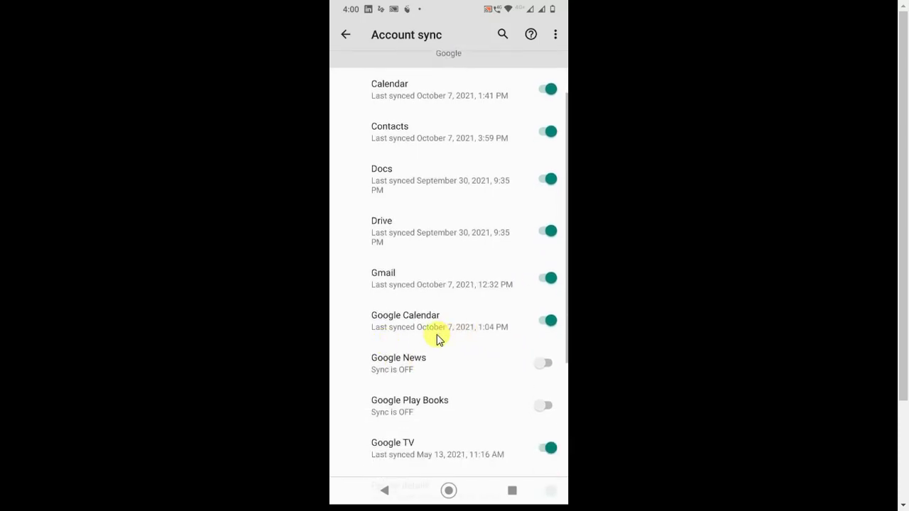
scroll(426, 298, "up", 2)
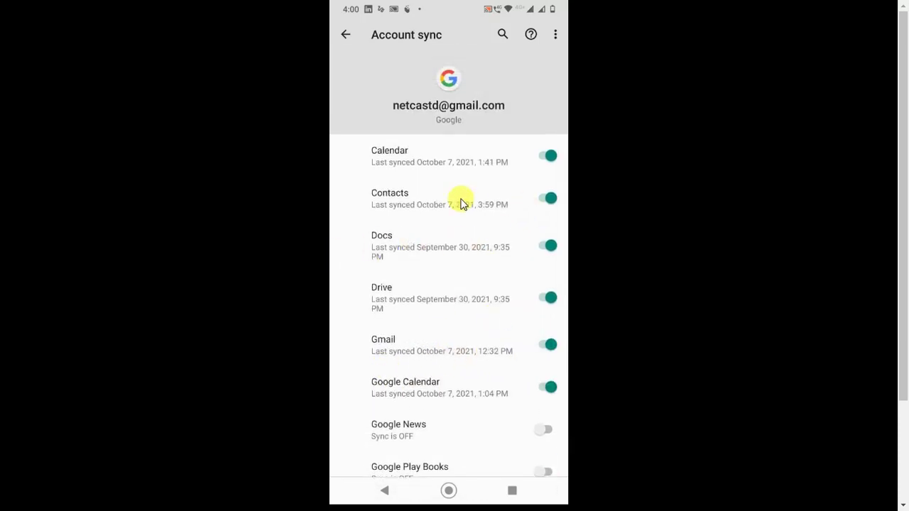
Leave the account settings for the phone's home screen and show the computer's desktop.
right_click(558, 36)
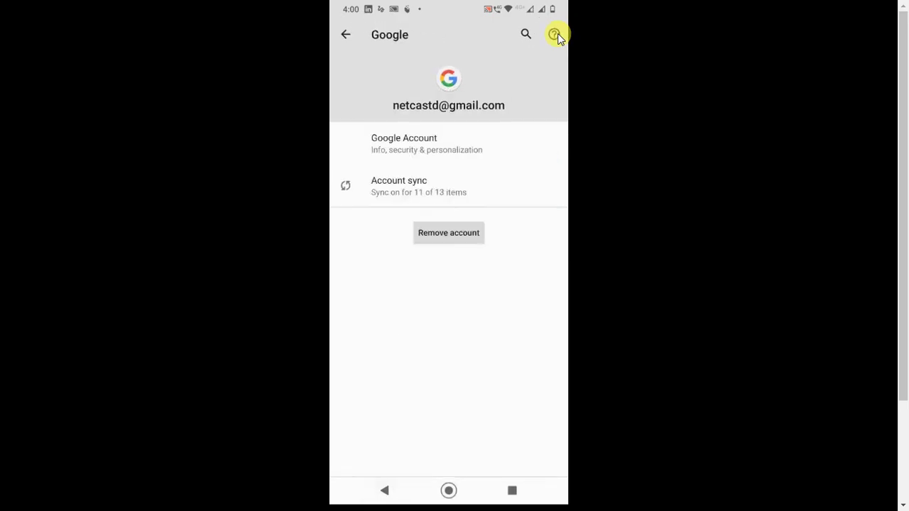
right_click(557, 35)
middle_click(556, 39)
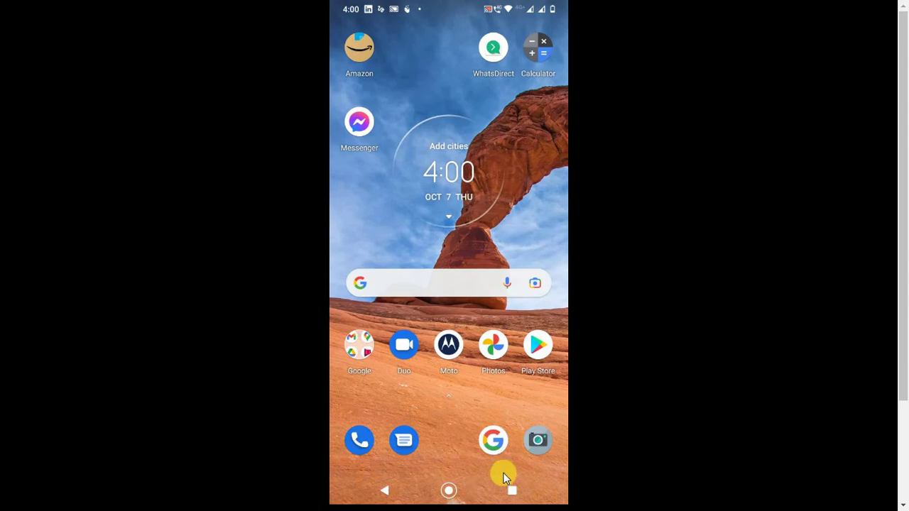
key("super+d")
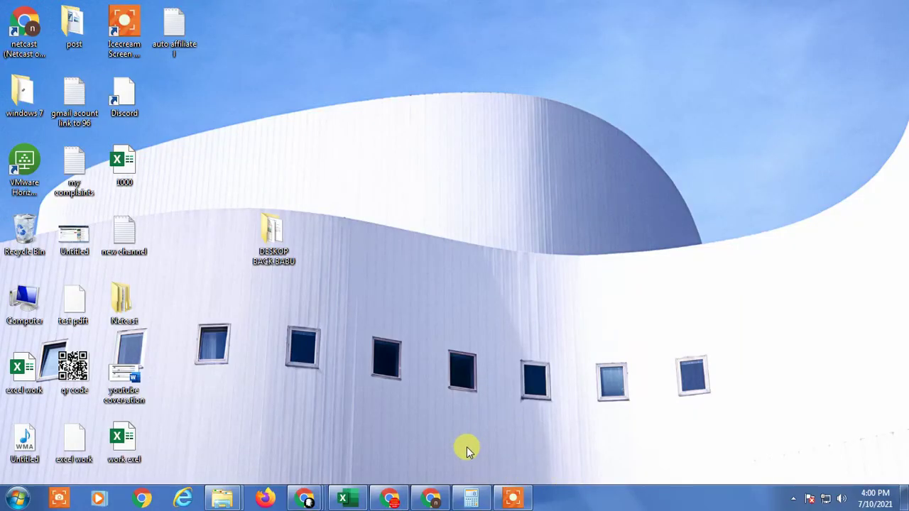